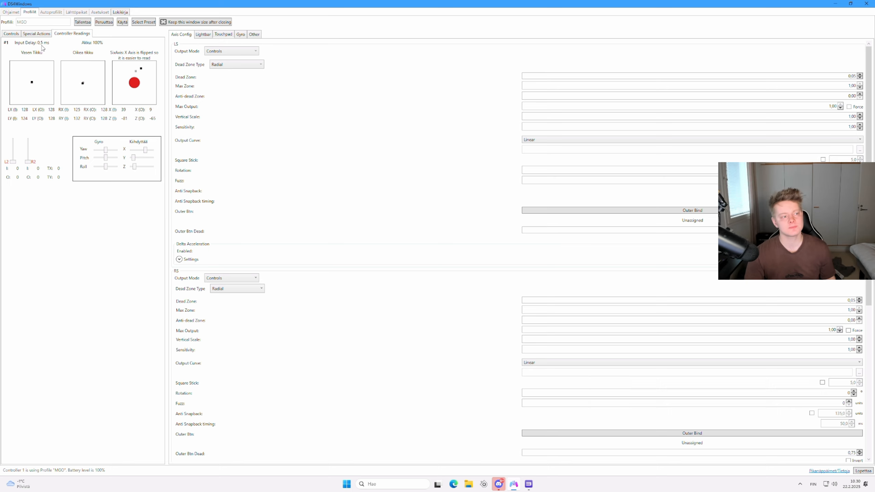
- Save the controller profile and minimize DS4Windows to get back to RPCS3
left_click(80, 24)
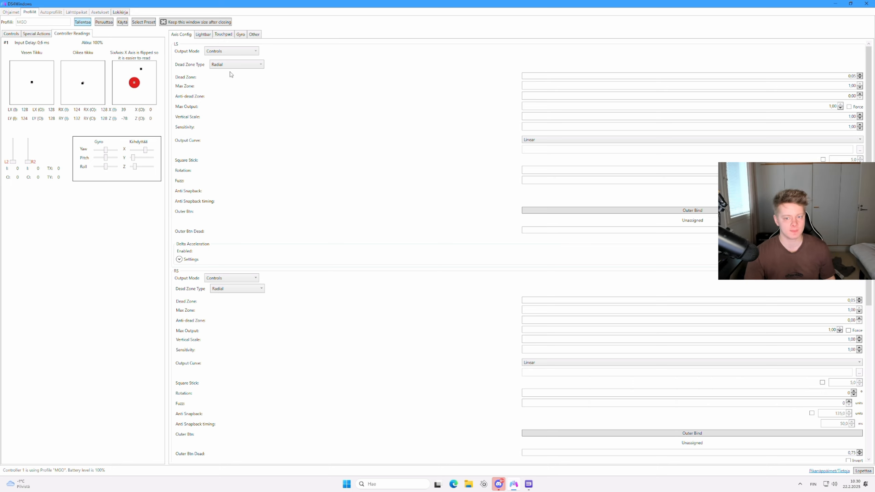
left_click(836, 4)
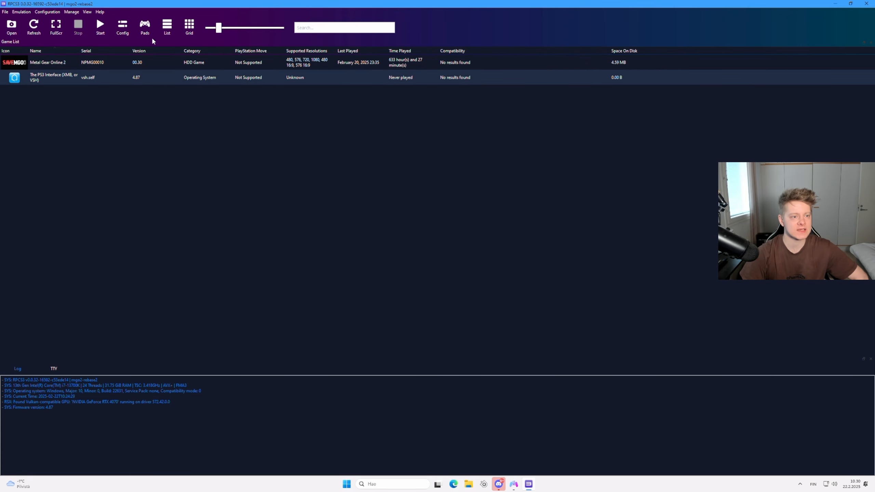
- Open the gamepad settings and check Player 1's handler options, keeping XInput selected
left_click(145, 27)
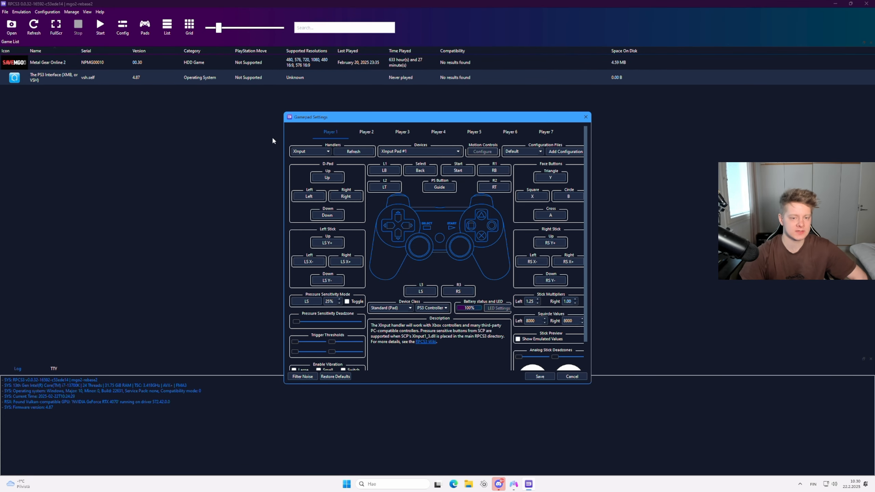
left_click(327, 154)
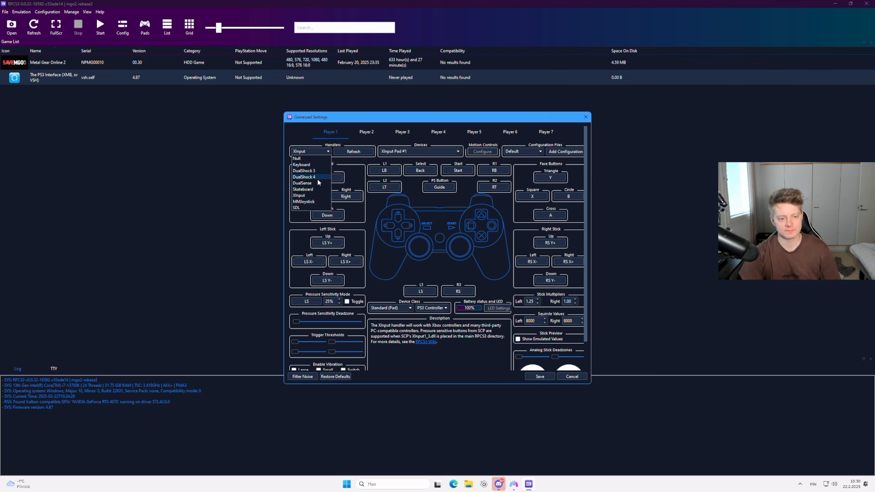
left_click(314, 197)
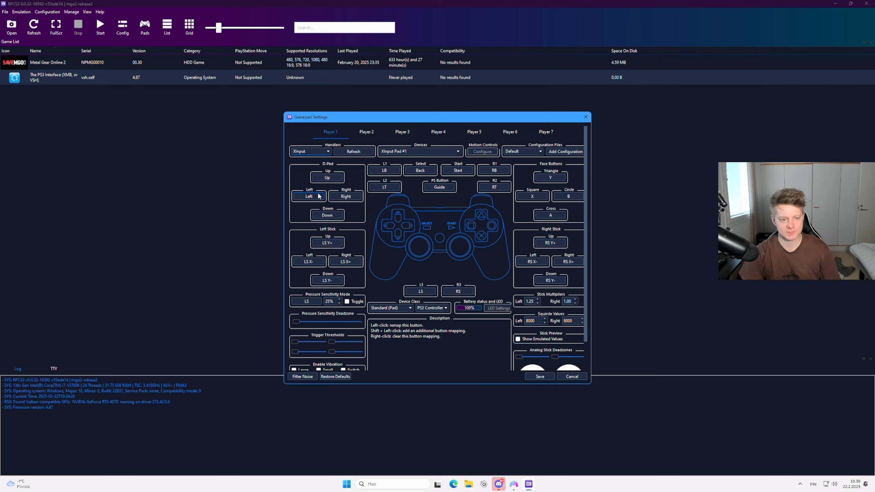
left_click_drag(586, 152, 587, 193)
- Switch to DS4Windows, set the controller profile's emulated controller to DualShock 4 and save the profile
left_click(514, 483)
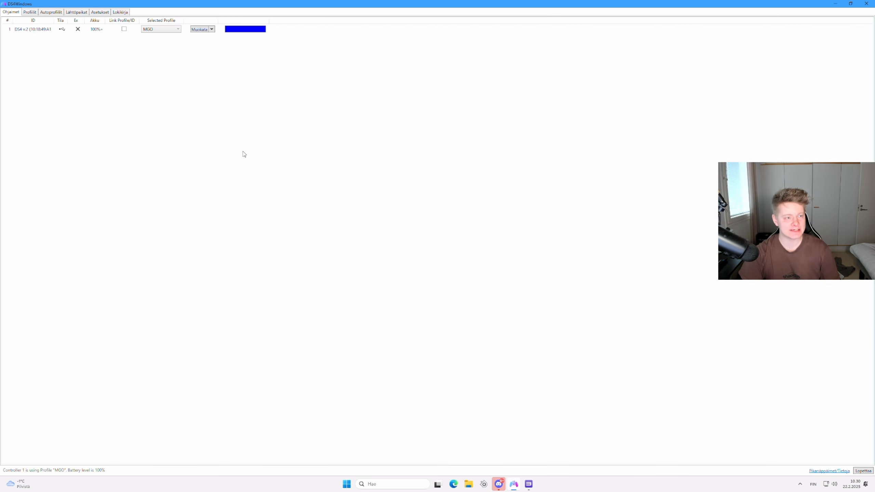
left_click(200, 30)
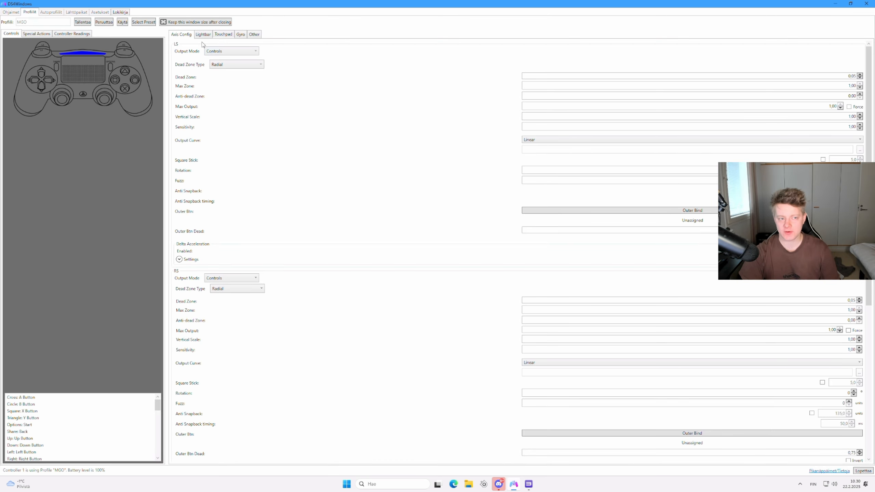
left_click(254, 34)
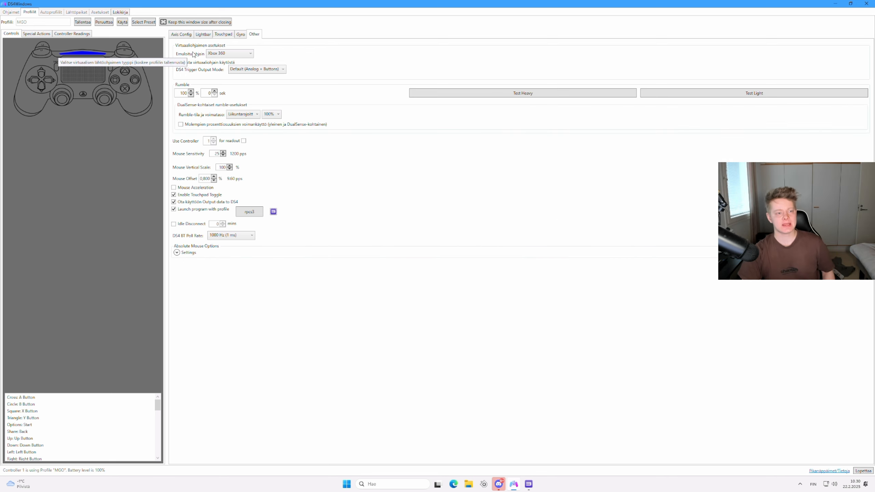
left_click(251, 54)
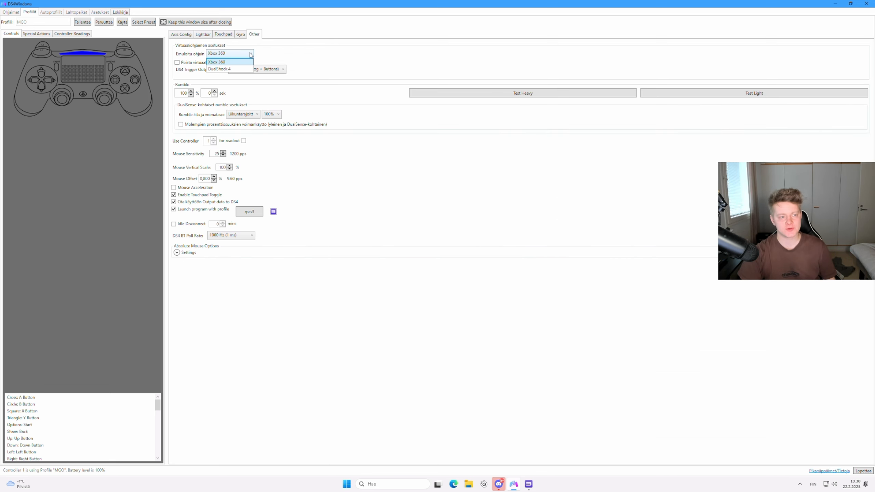
left_click(236, 62)
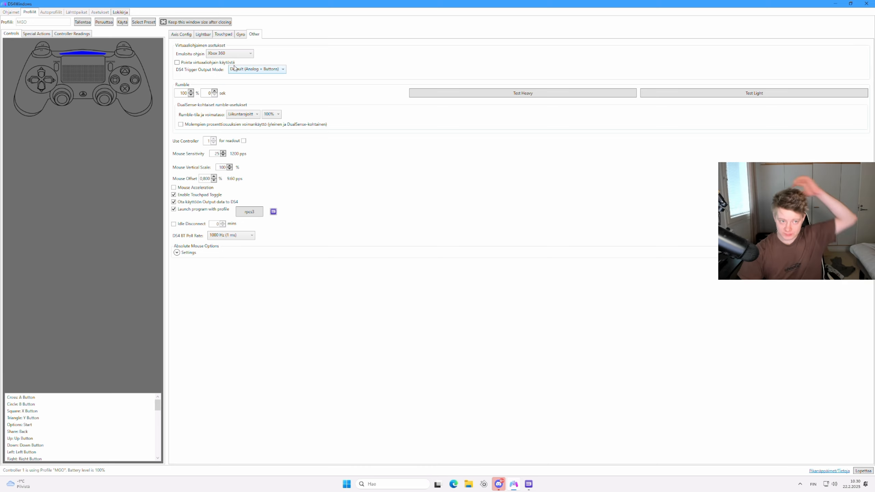
left_click(250, 53)
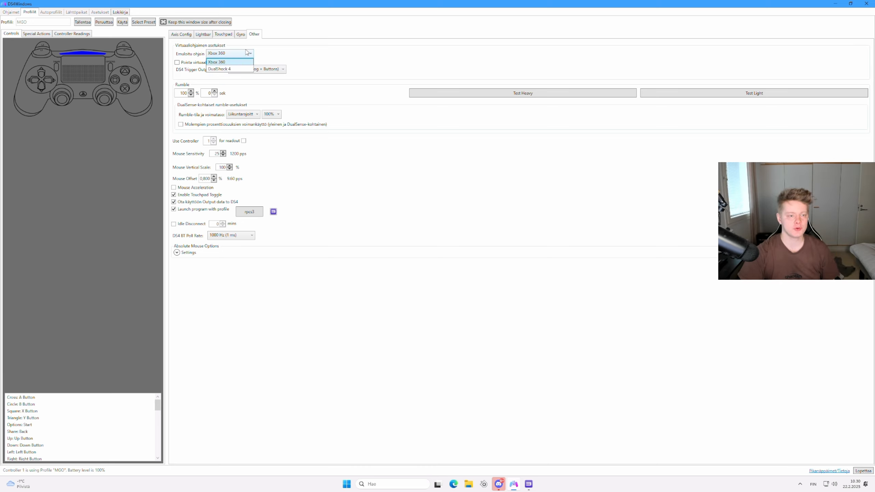
left_click(242, 71)
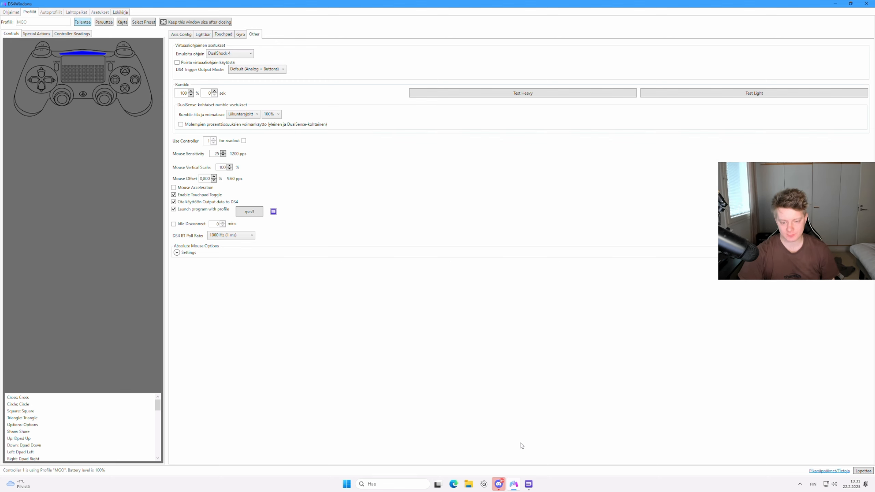
- Switch to RPCS3 and check Player 1's XInput device and stick settings with the changed controller emulation
left_click(529, 484)
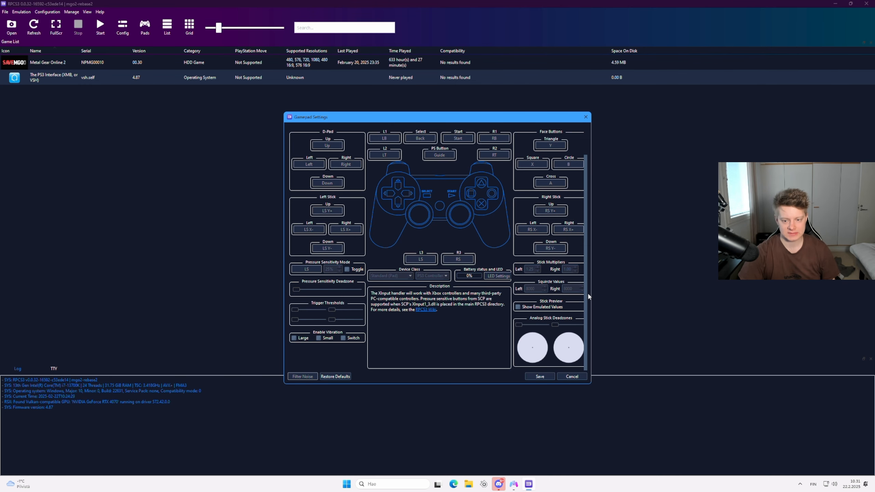
scroll(587, 303, "up", 2)
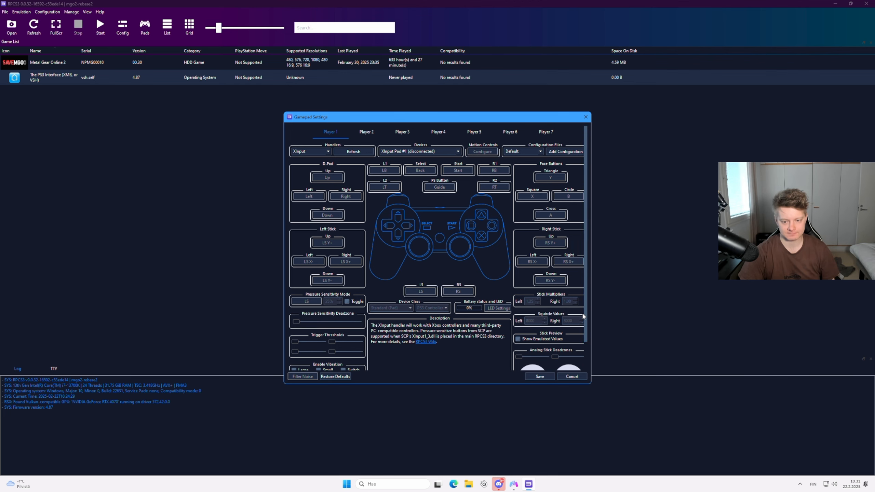
scroll(586, 311, "down", 2)
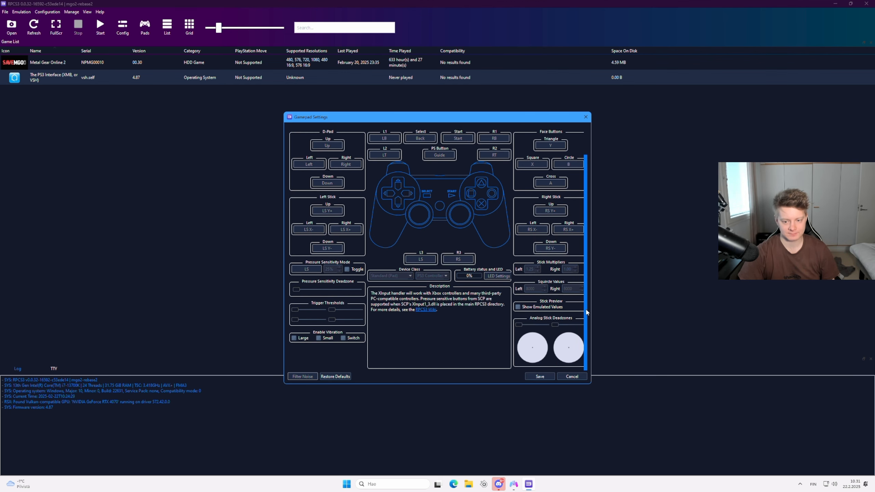
scroll(579, 331, "up", 2)
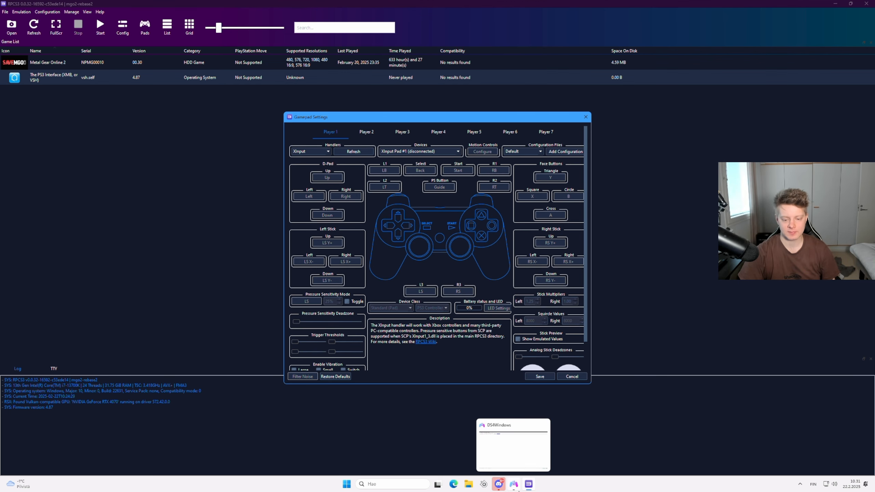
- Switch to DS4Windows and set the controller profile's emulated controller back to Xbox 360, applying the change
left_click(517, 486)
left_click(195, 30)
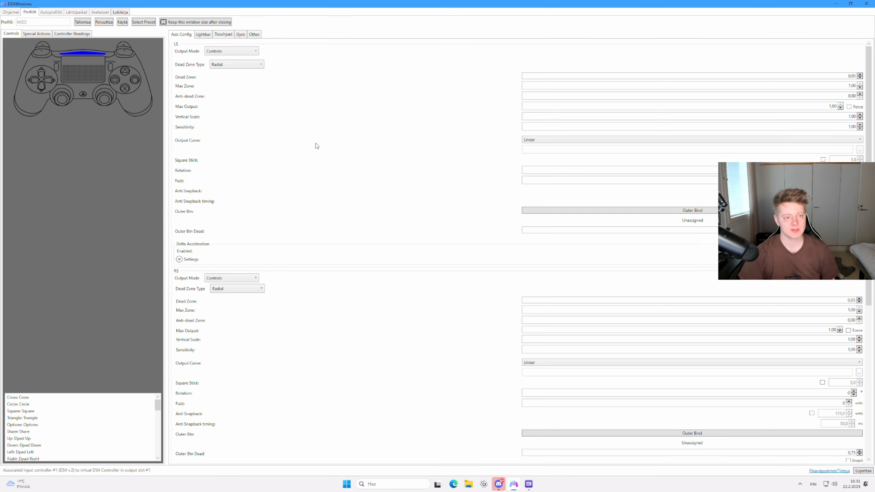
left_click(256, 36)
left_click(250, 54)
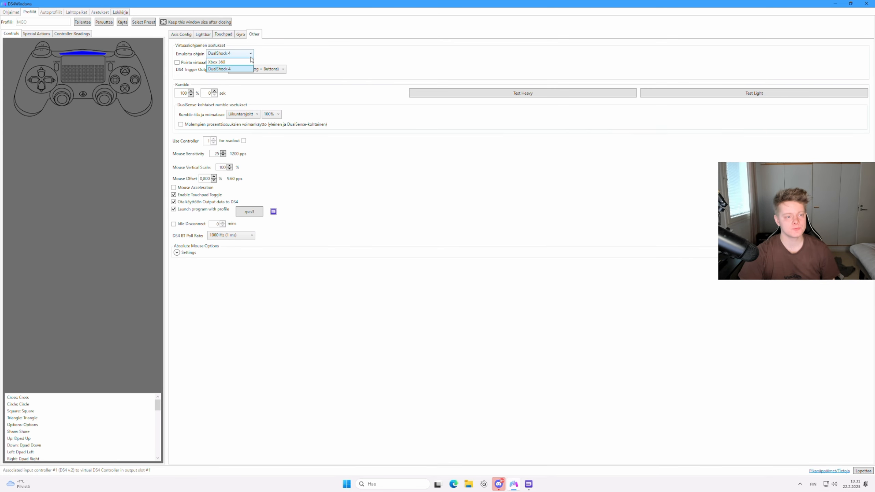
left_click(248, 64)
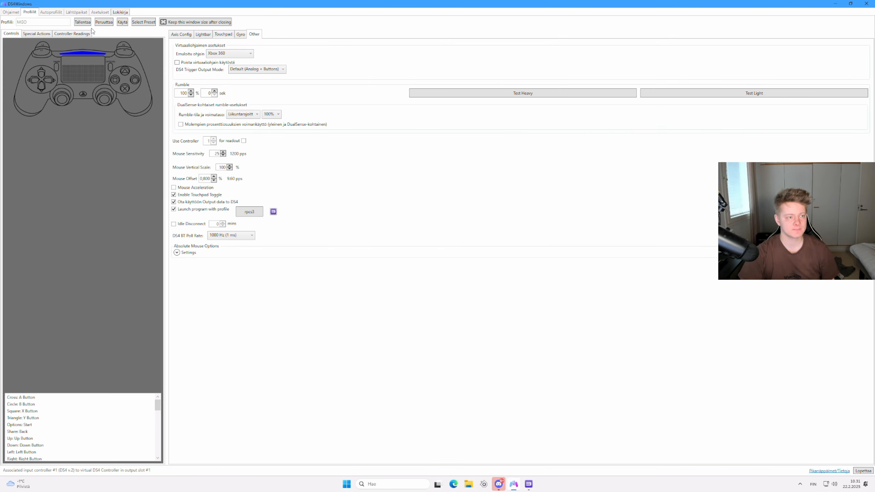
left_click(122, 23)
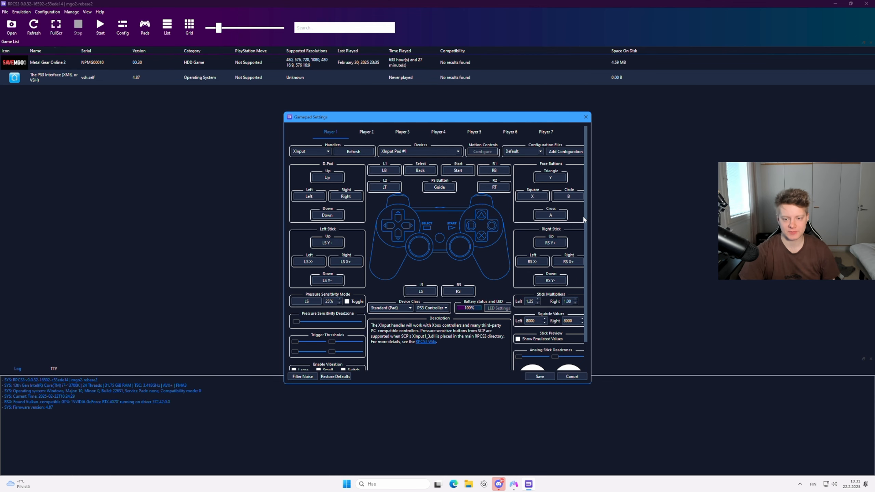
- In RPCS3, review Player 1's XInput handler, button mappings, stick multipliers and squircle values, and close the gamepad settings without saving
scroll(584, 219, "down", 2)
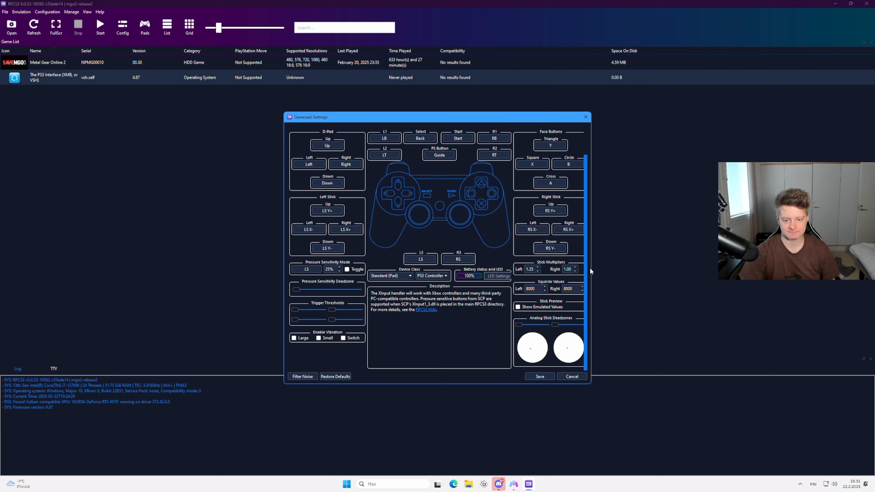
scroll(583, 219, "up", 2)
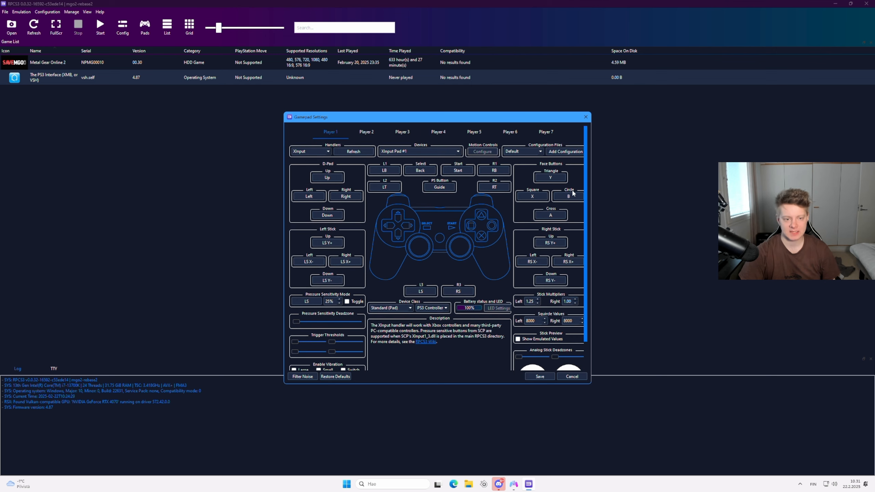
left_click(324, 153)
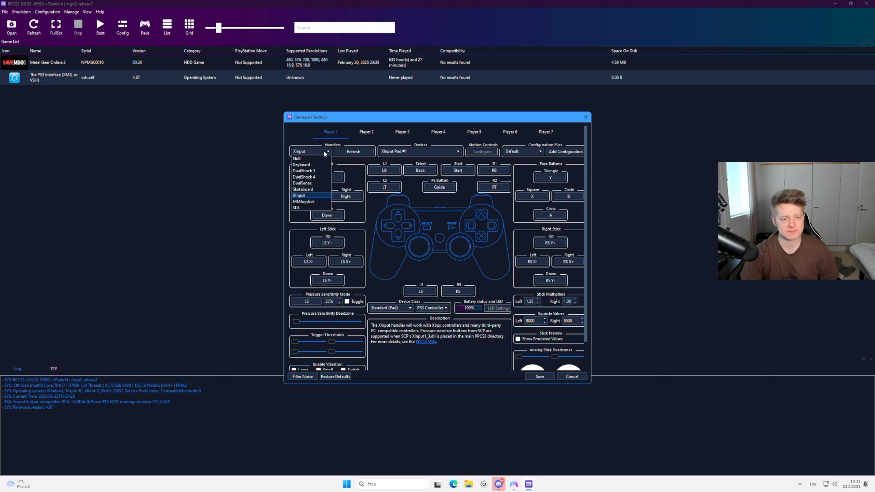
left_click(305, 196)
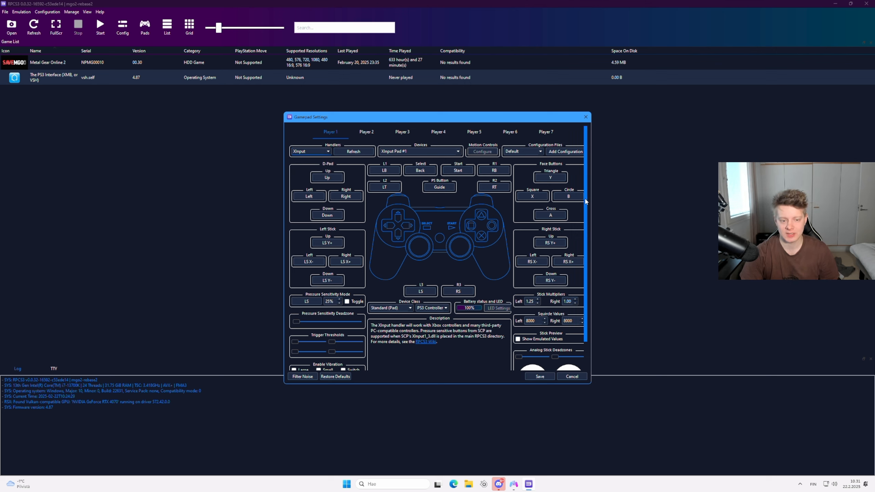
scroll(570, 274, "down", 2)
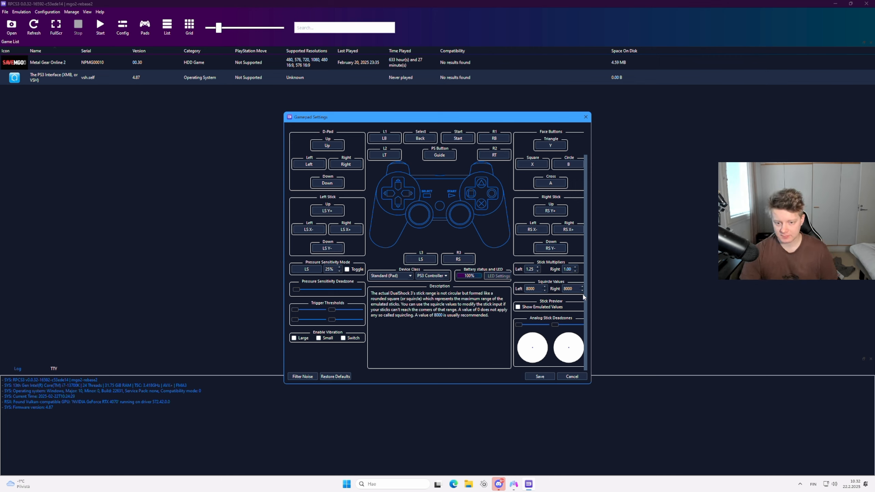
scroll(584, 297, "up", 2)
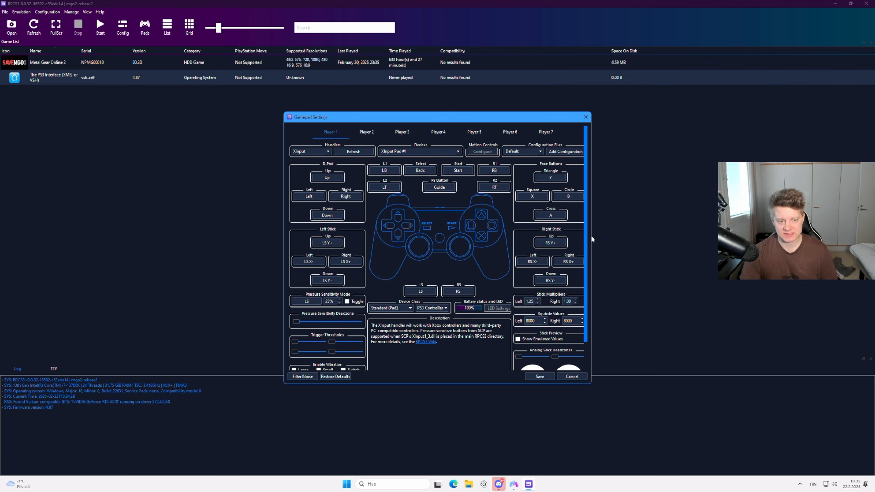
left_click(568, 379)
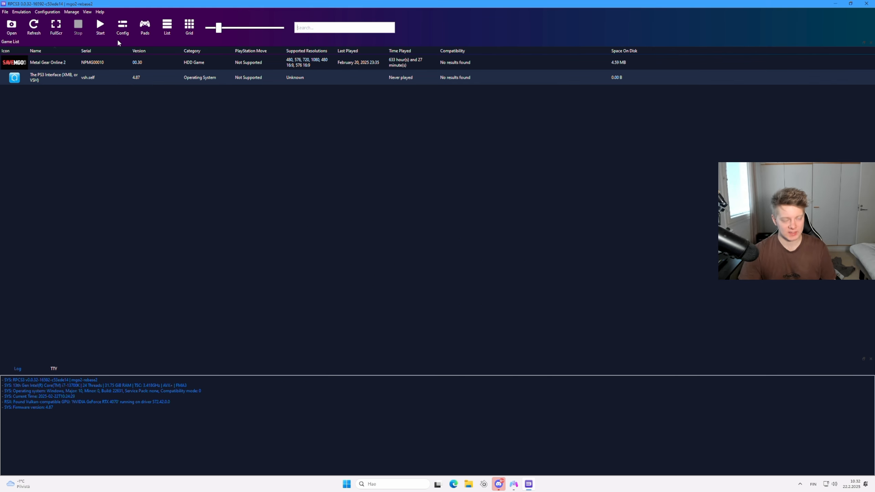
- Open the emulator configuration and review the CPU decoder, XFloat accuracy and additional settings
left_click(125, 35)
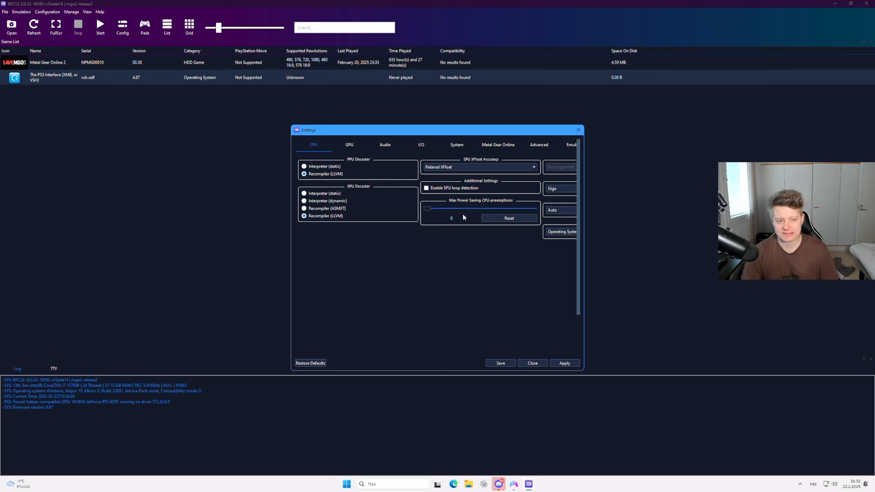
scroll(516, 344, "down", 5)
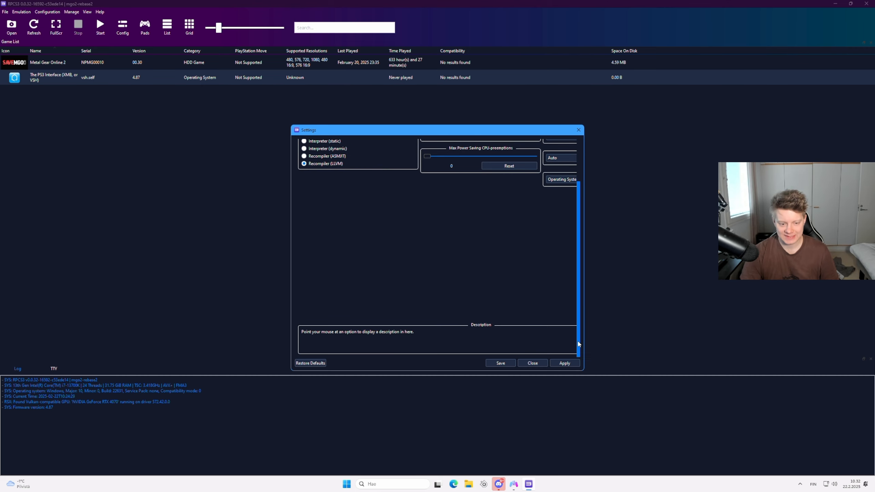
scroll(413, 241, "up", 5)
- Show the GPU settings and enlarge the settings window until all rendering options fit
left_click(353, 146)
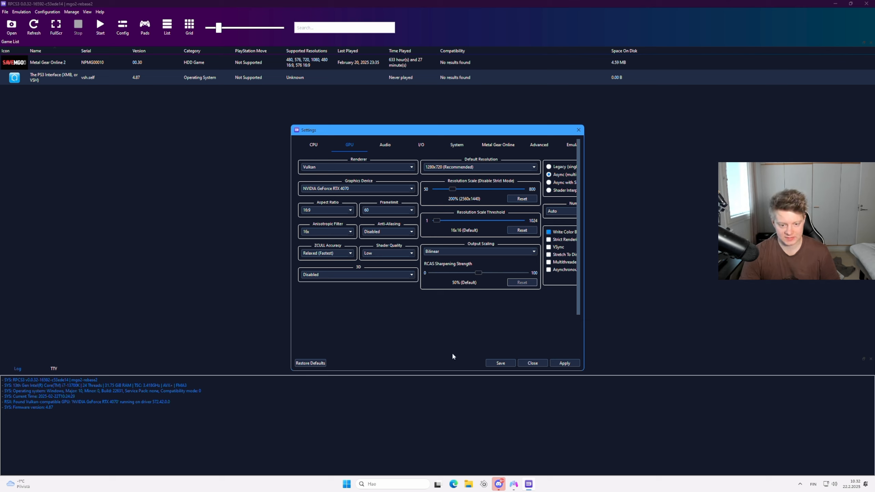
left_click_drag(584, 369, 799, 476)
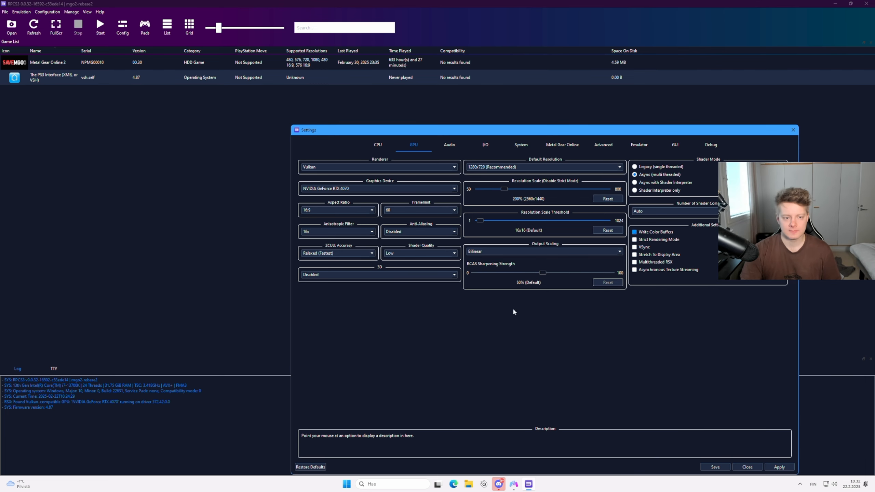
left_click_drag(292, 126, 100, 12)
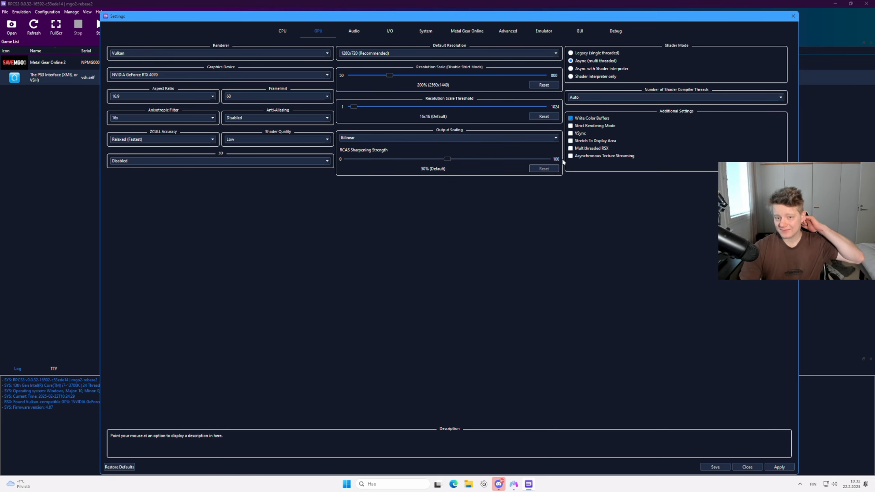
mouse_move(597, 120)
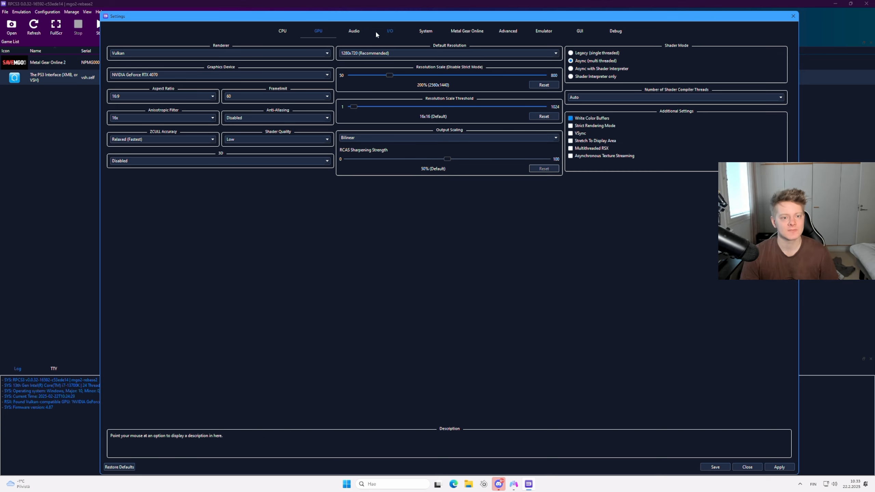
- Open the audio settings to examine the output and buffering options
left_click(354, 31)
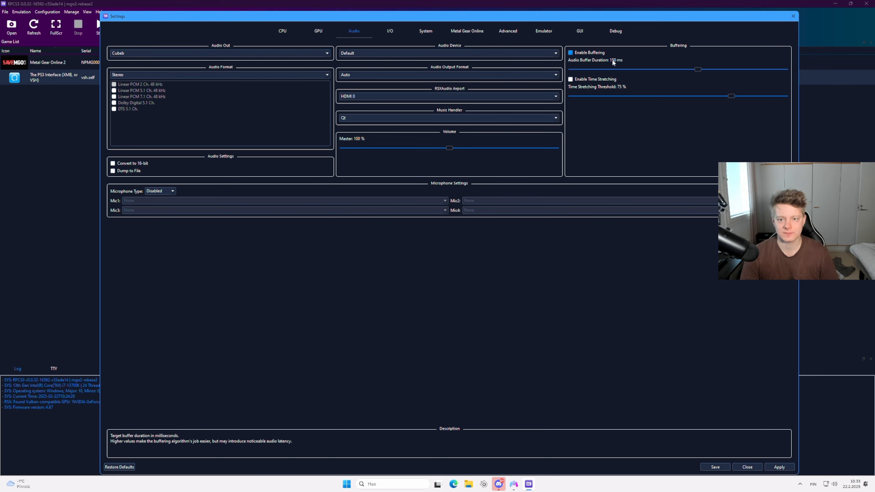